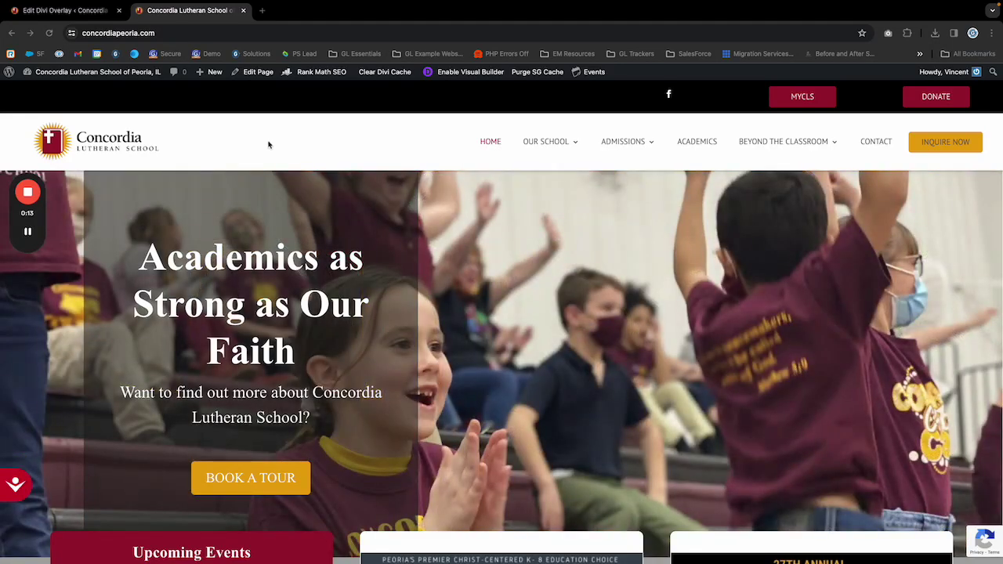
left_click(254, 145)
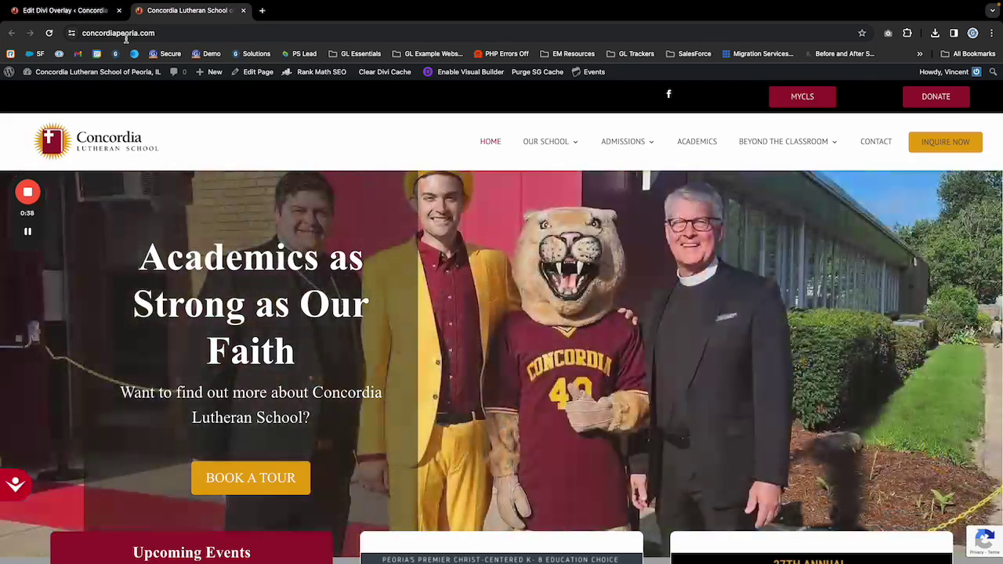
left_click(81, 33)
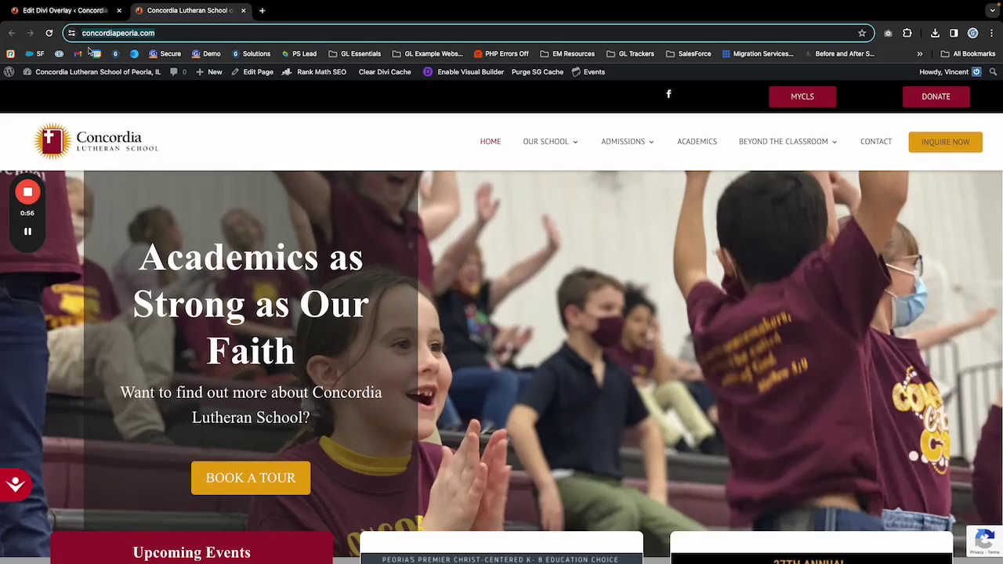
scroll(262, 148, "down", 4)
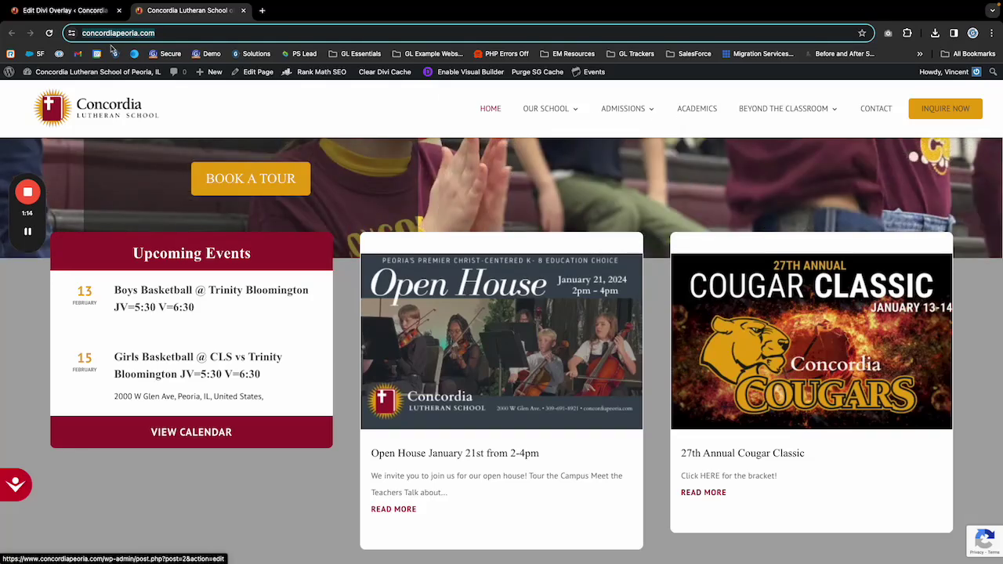
Step: Load the school site's address with the made-up ending .jhasgfjhsgd to test an invalid domain
left_click(178, 35)
type(".jhasgfjhsgd")
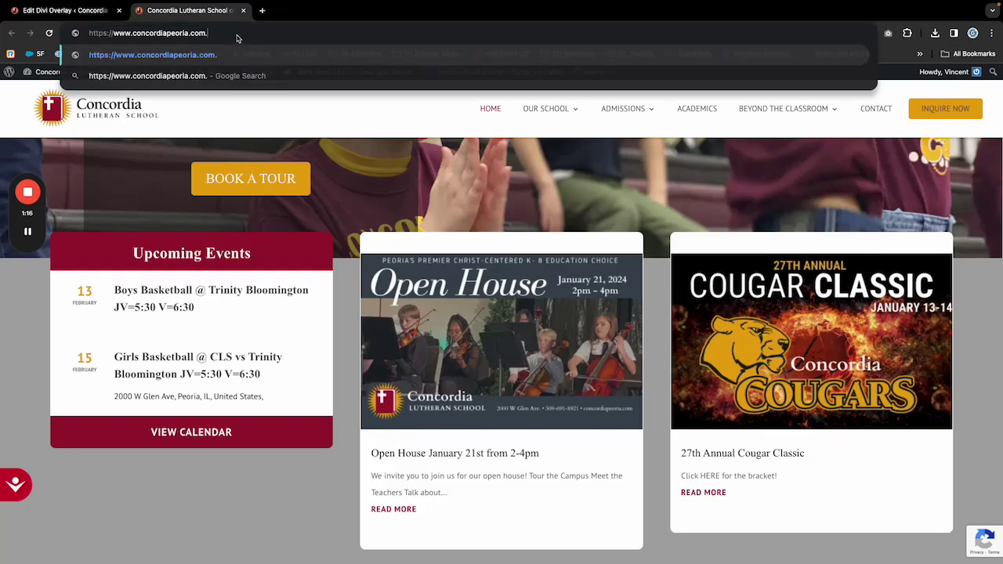
key("Return")
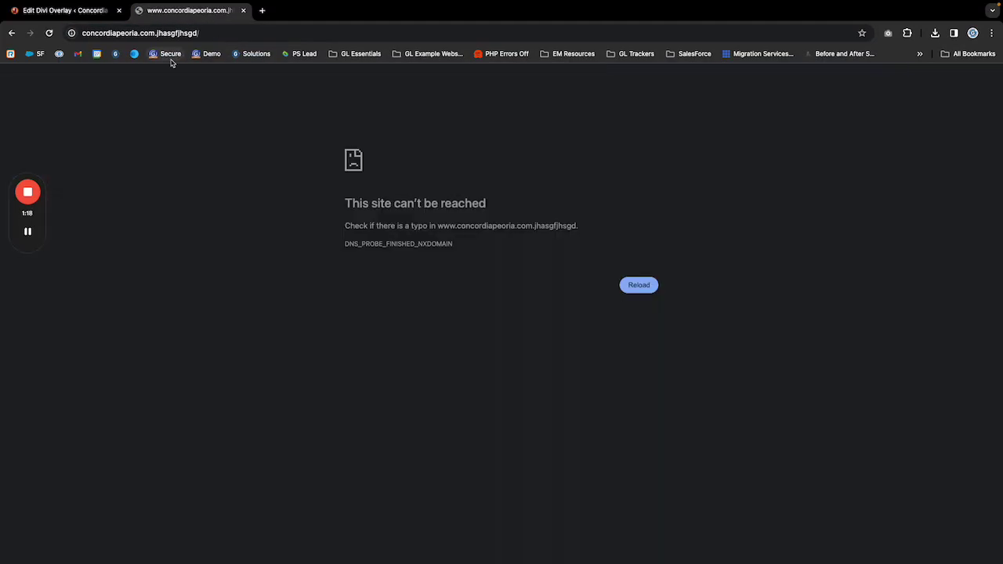
left_click(11, 33)
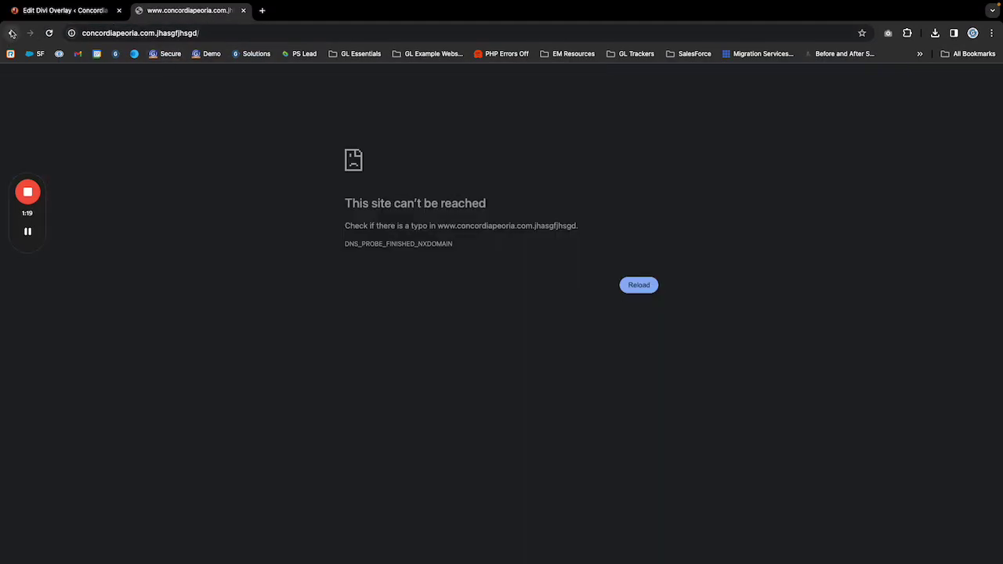
left_click(159, 33)
double_click(157, 32)
left_click(198, 33)
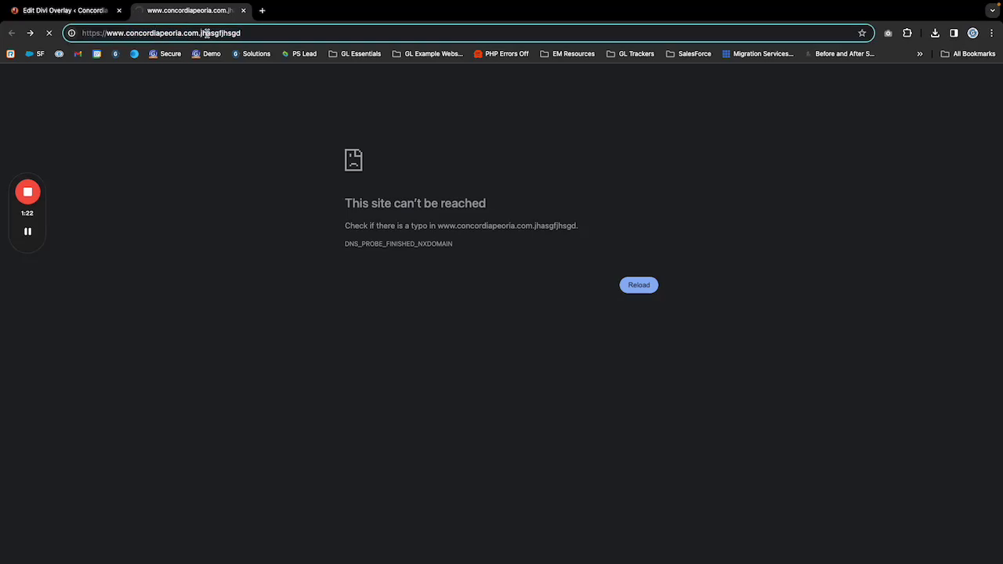
key("Delete")
key("Delete")
key("Delete")
key("Delete")
key("Delete")
key("Delete")
key("Delete")
key("Delete")
key("Delete")
key("Delete")
key("Delete")
key("Delete")
key("Return")
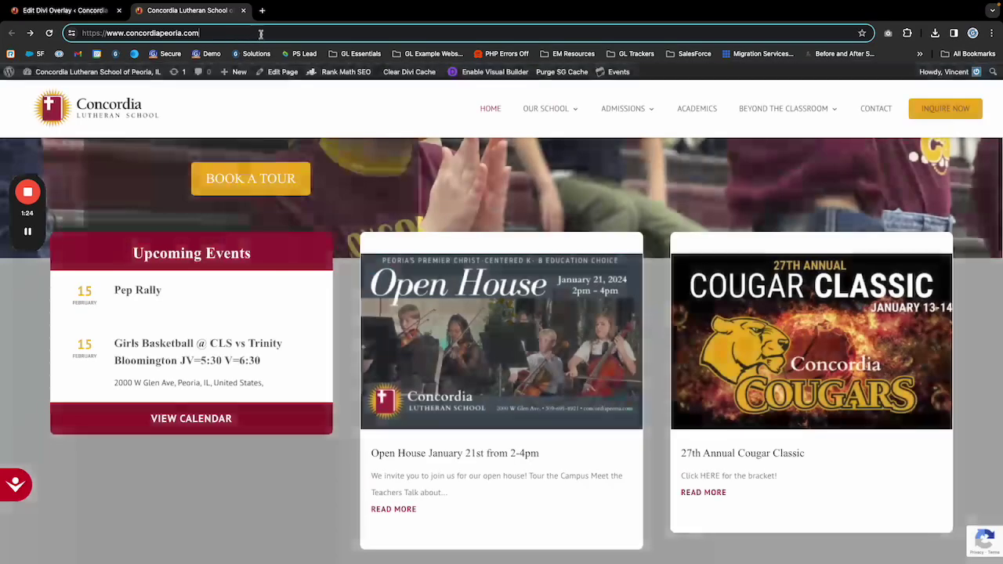
Step: Load the non-existent path /jhsgdfjhgf on the school site and look over the page it leads to
type("/jhsgdfjhgf")
key("Return")
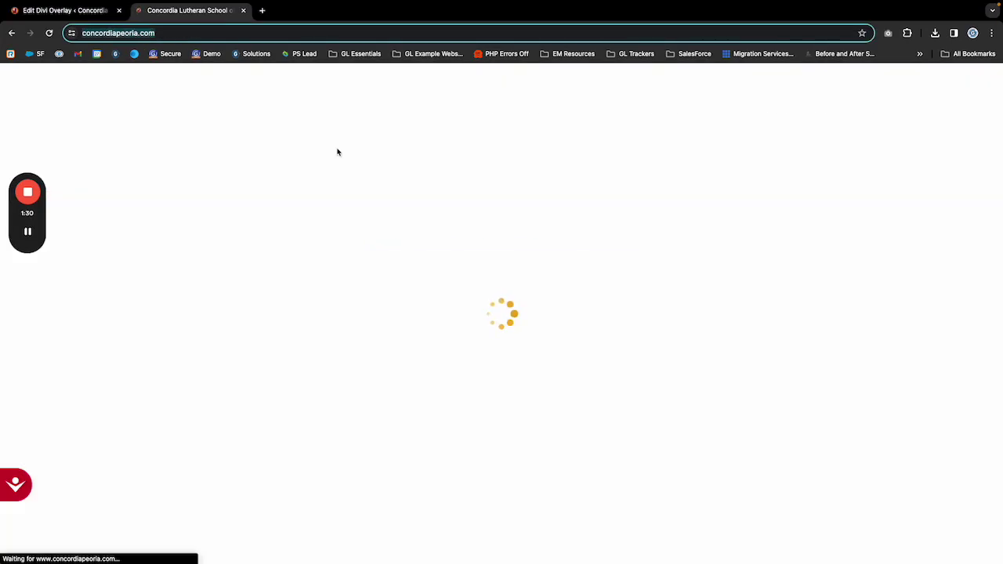
scroll(225, 330, "down", 3)
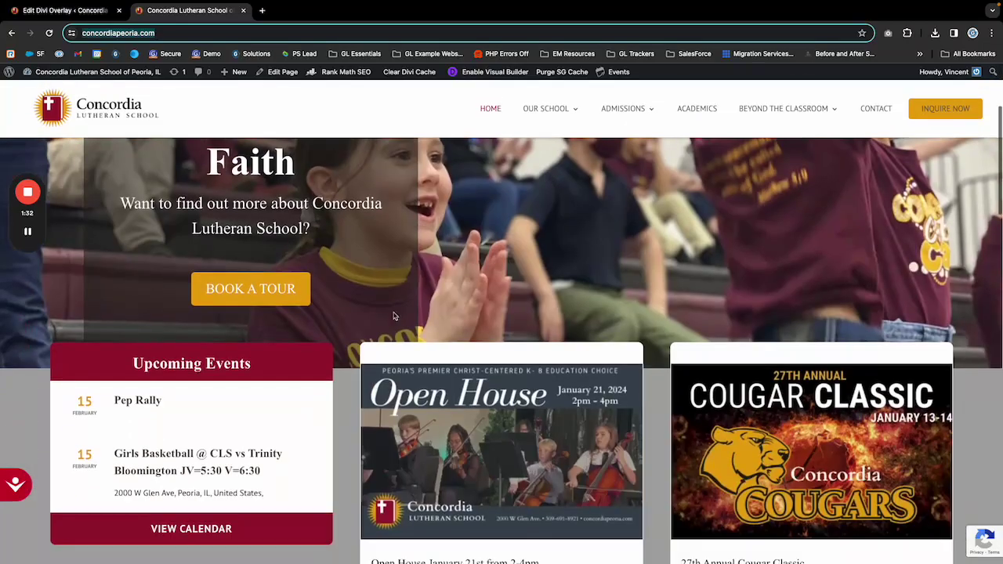
scroll(307, 321, "down", 5)
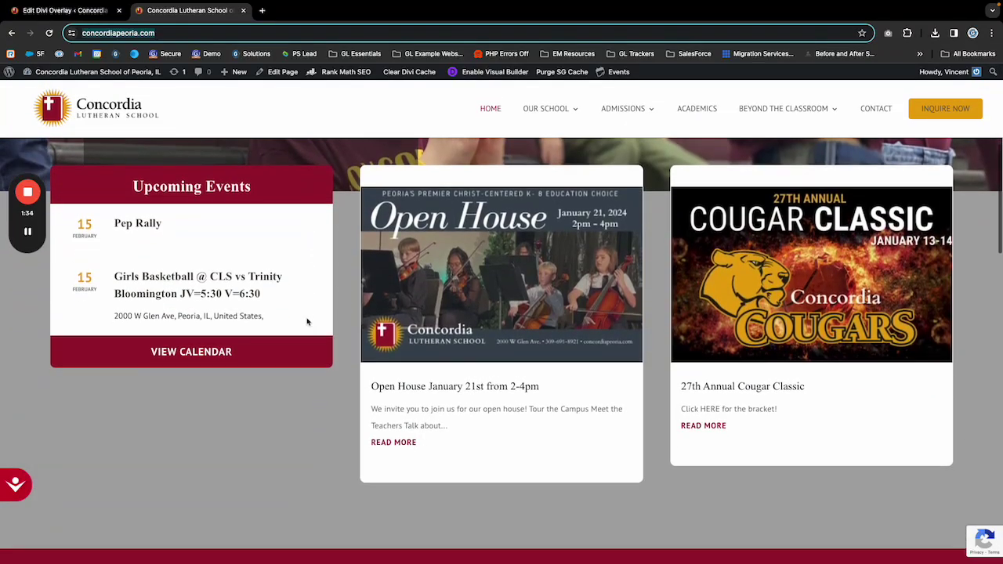
scroll(306, 321, "down", 6)
scroll(307, 321, "up", 15)
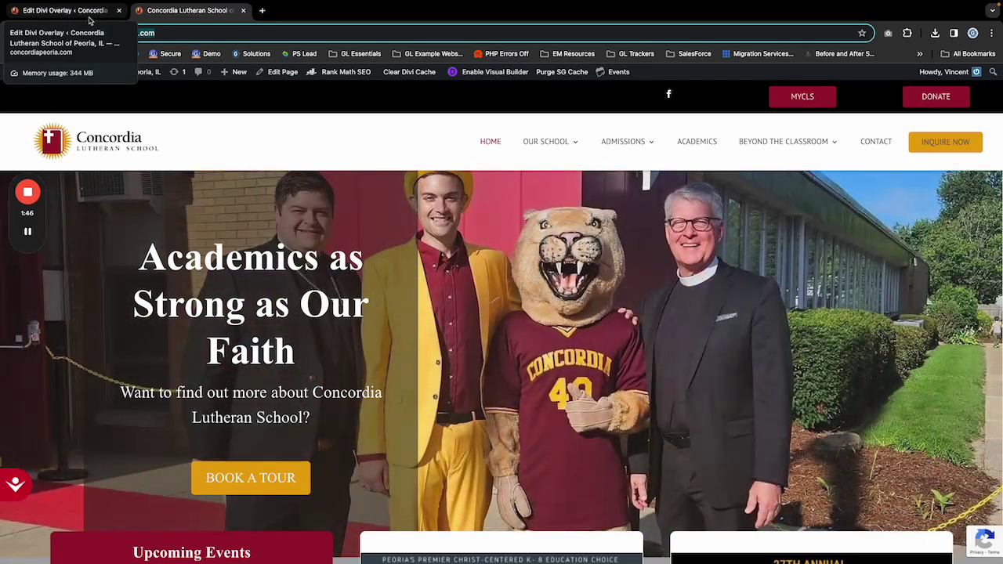
Step: Switch to the Divi overlay editor and leave it for the WordPress dashboard, discarding the unsaved changes
left_click(45, 11)
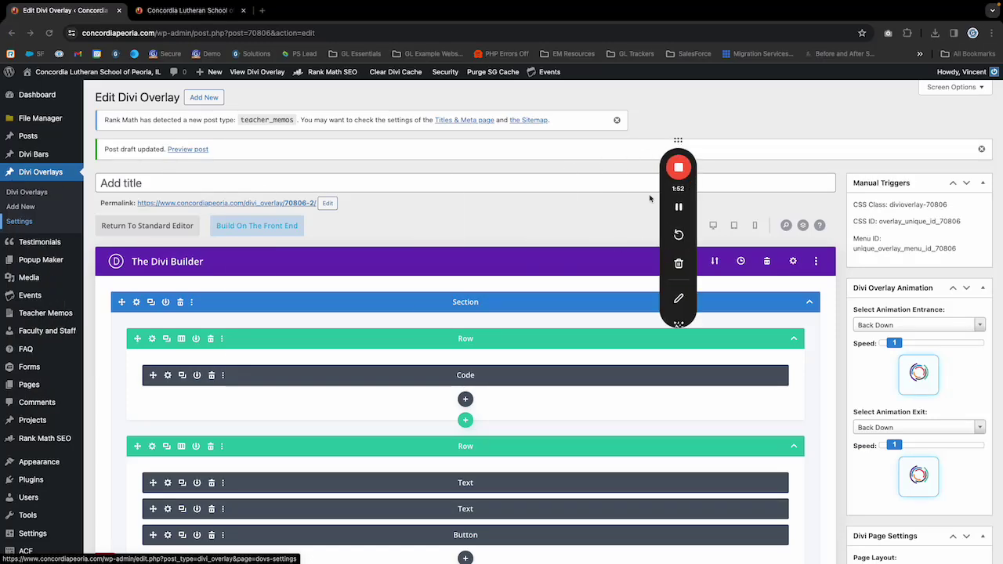
double_click(33, 95)
left_click(590, 258)
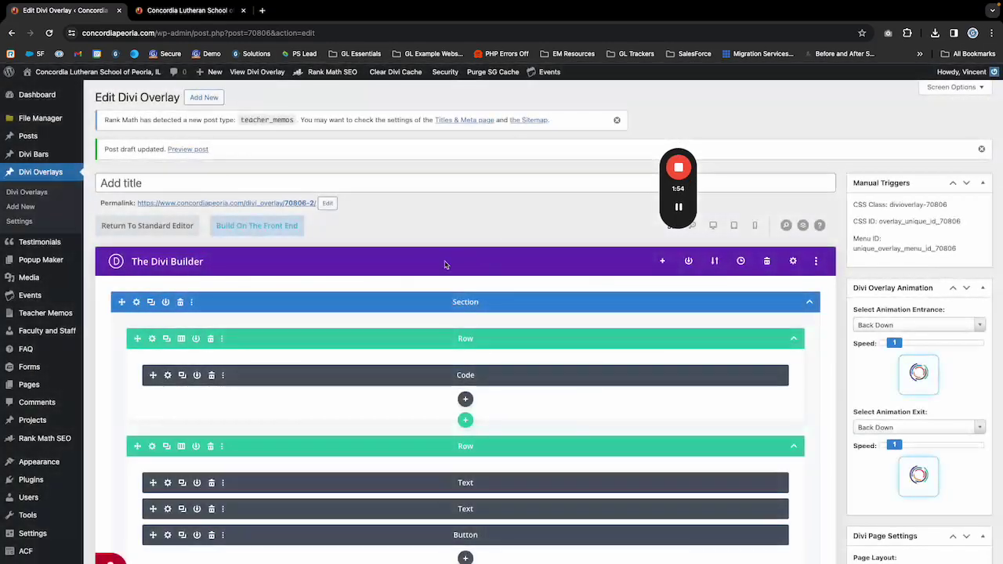
left_click(33, 95)
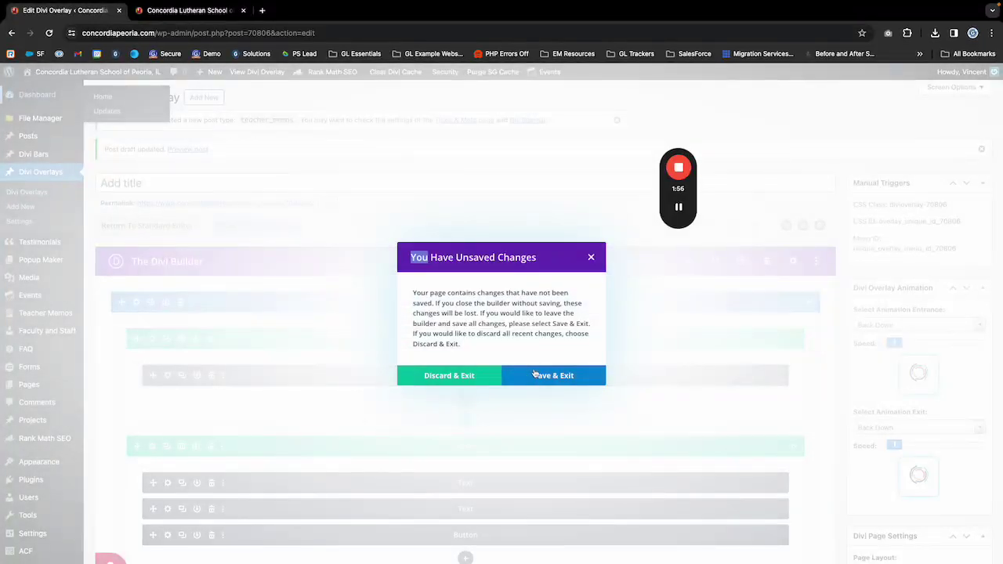
left_click(433, 381)
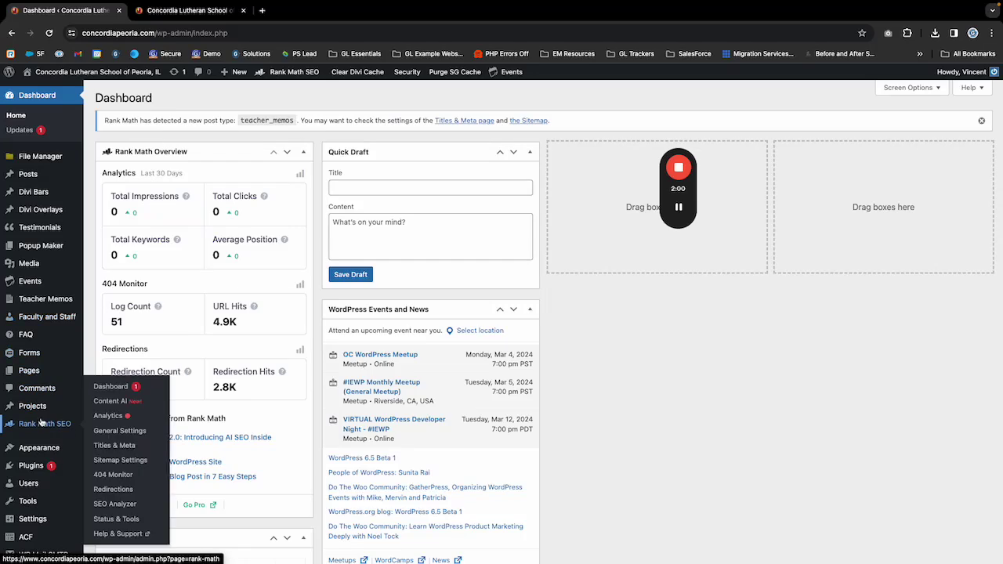
Step: Open the Redirections page of Rank Math SEO
scroll(48, 414, "down", 3)
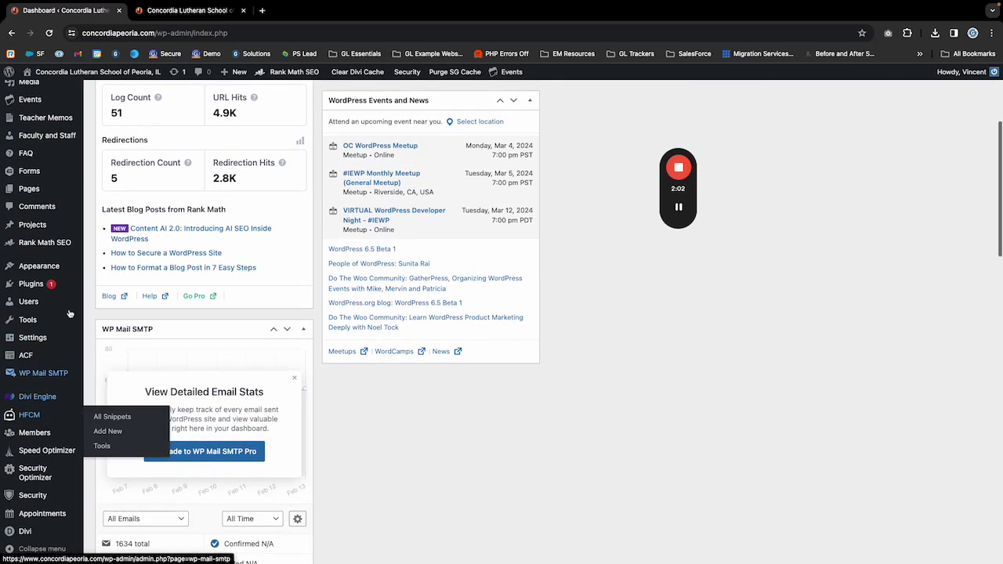
mouse_move(31, 246)
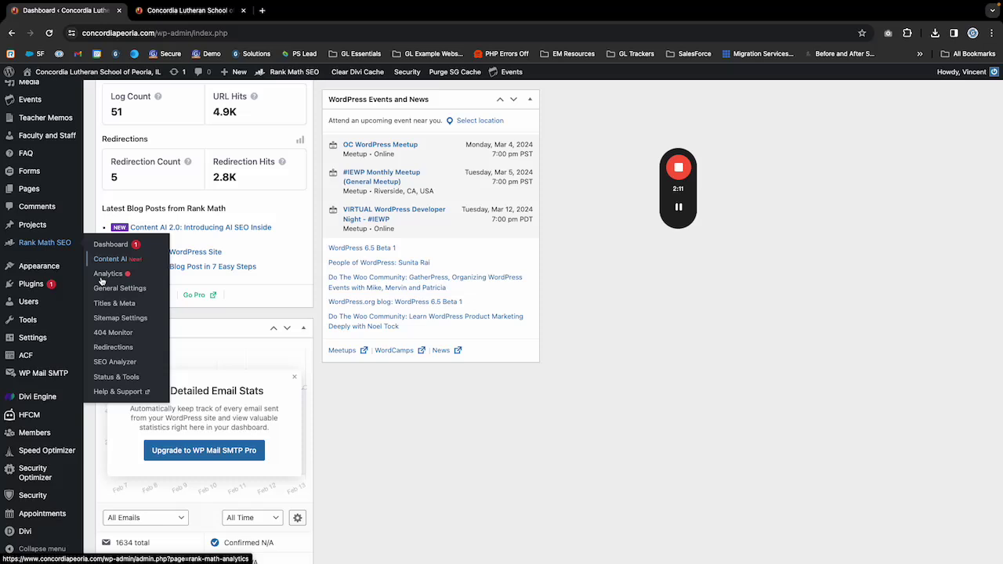
left_click(110, 347)
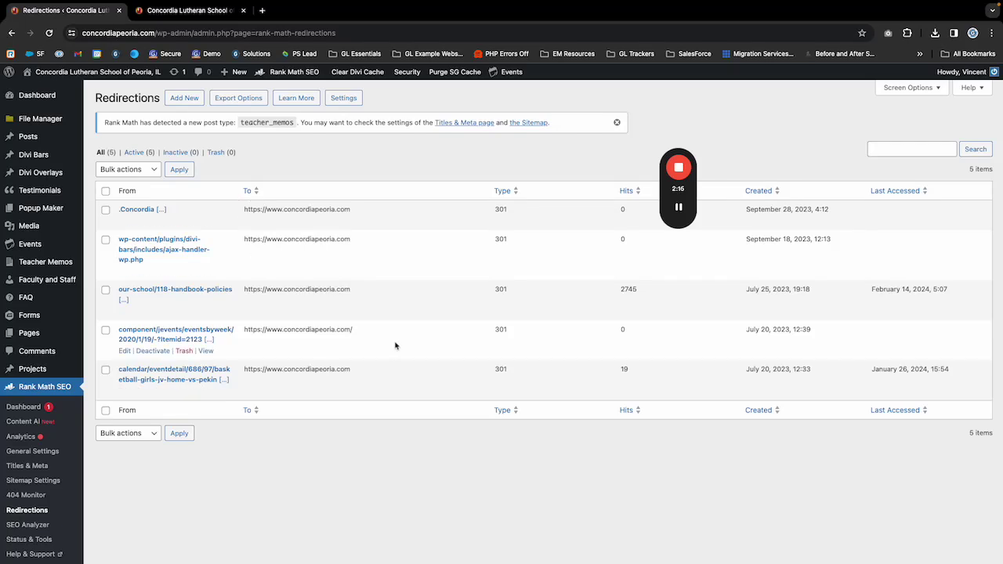
scroll(406, 204, "down", 1)
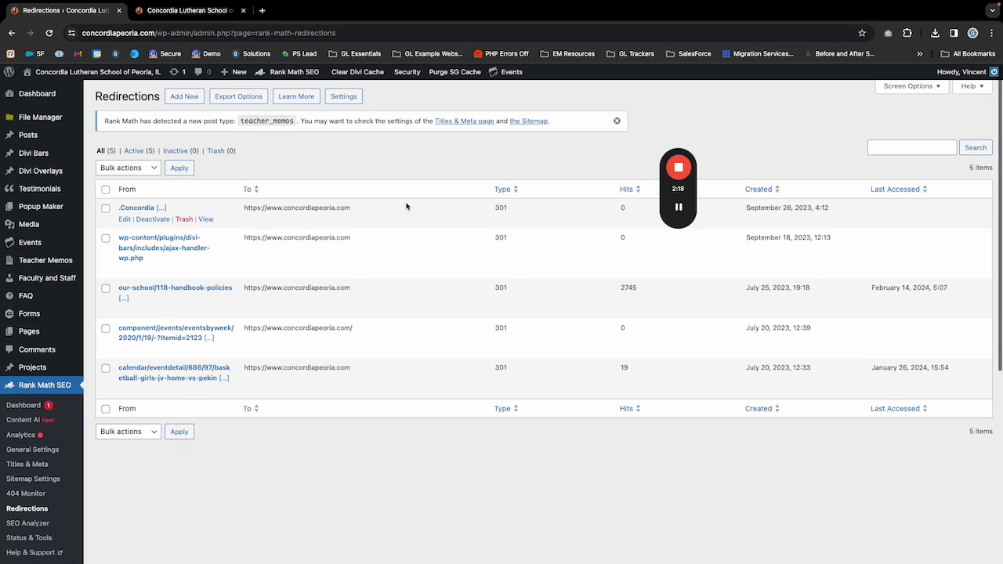
left_click(180, 100)
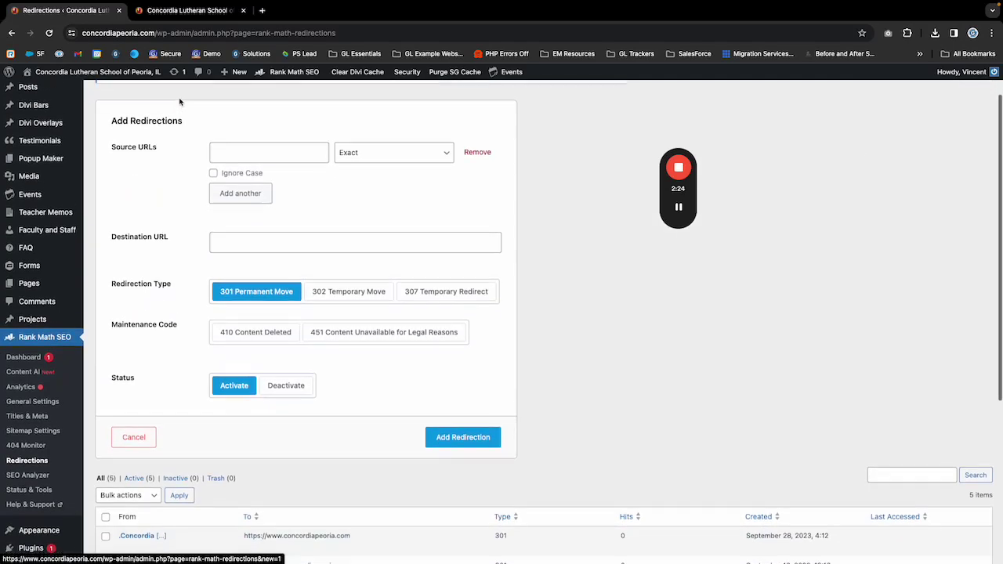
left_click(250, 202)
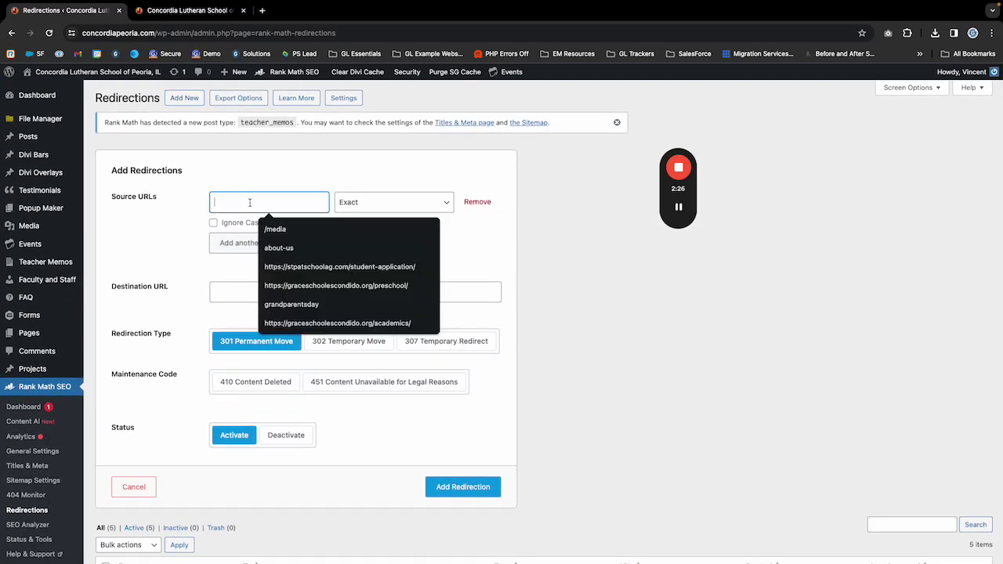
key("super+Tab")
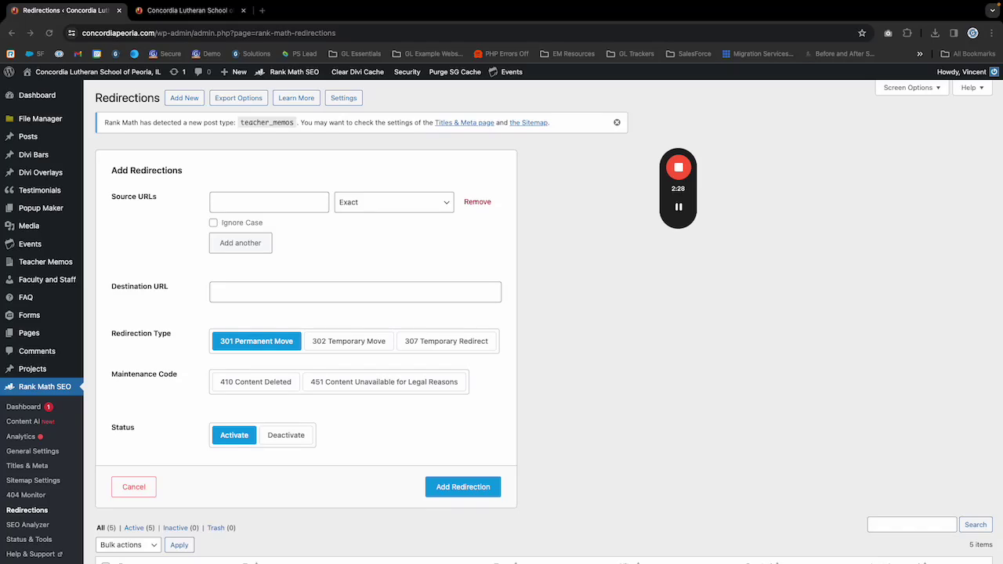
left_click(258, 195)
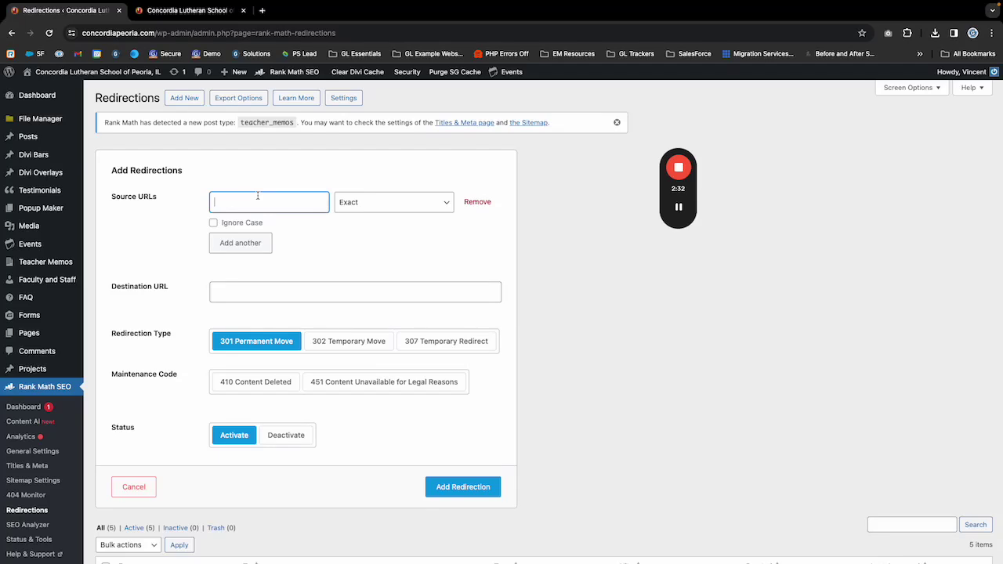
key("ctrl+v")
triple_click(236, 205)
left_click_drag(282, 201, 255, 208)
Step: Review the match options for the source URL, keeping Exact
left_click(376, 202)
left_click(374, 177)
left_click(362, 204)
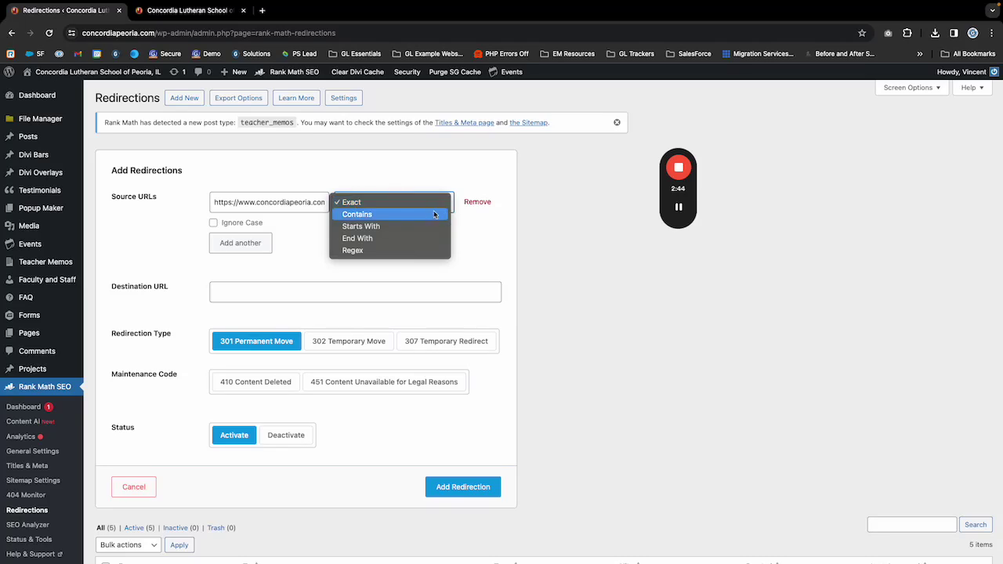
left_click(400, 177)
left_click(363, 206)
left_click(296, 273)
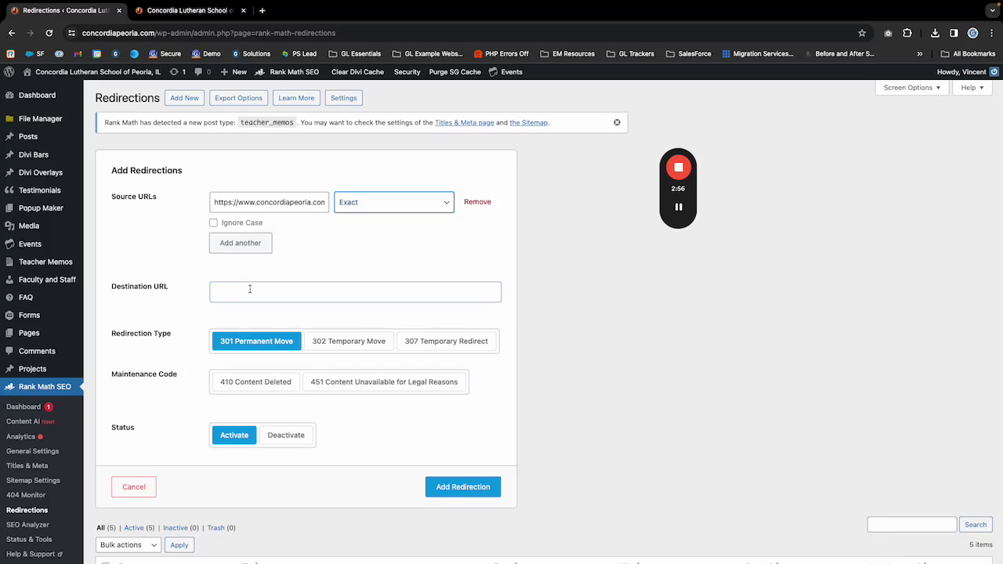
key("super+Tab")
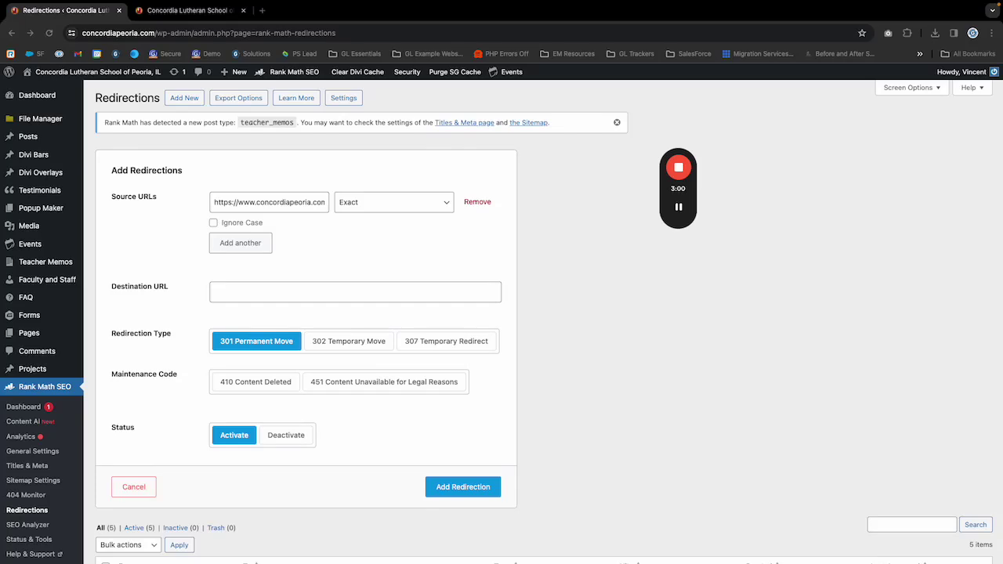
key("super+Tab")
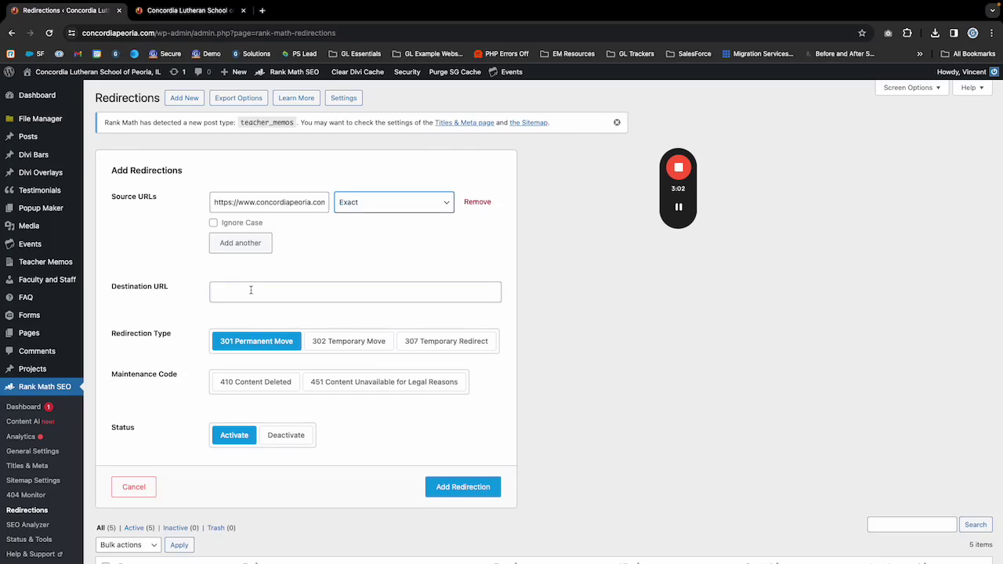
left_click(251, 290)
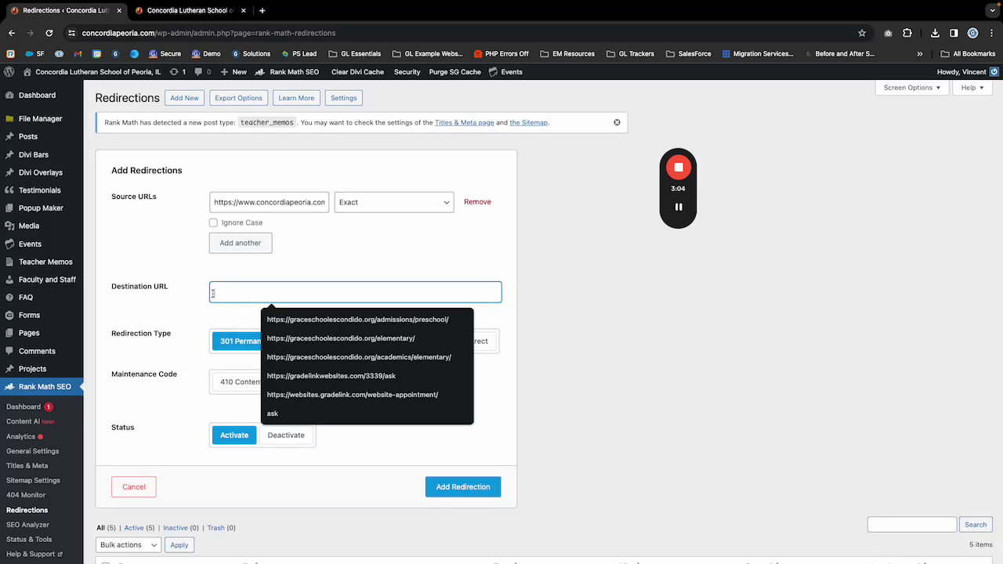
type("https://givebutter.com/concordiapeoria")
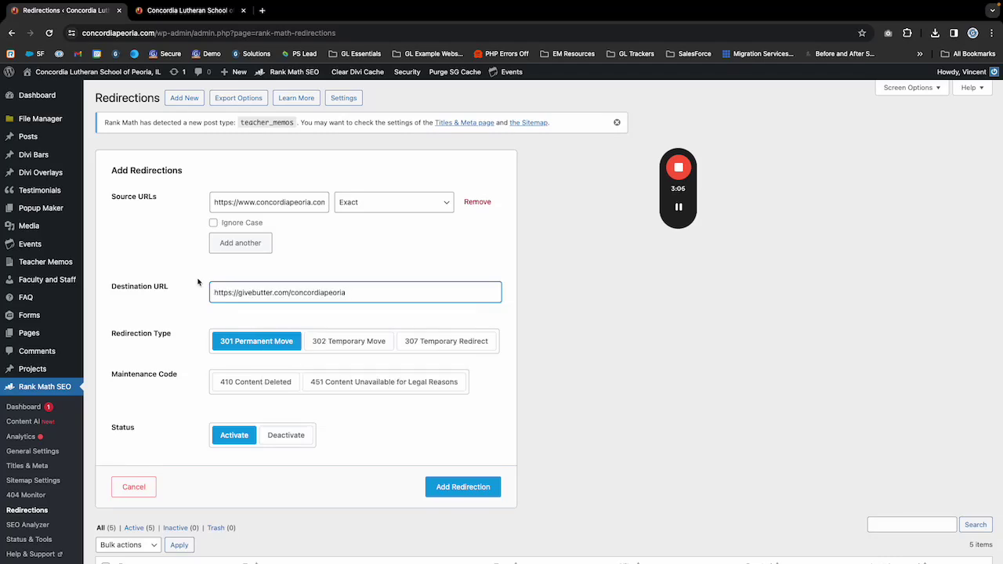
left_click_drag(210, 295, 346, 295)
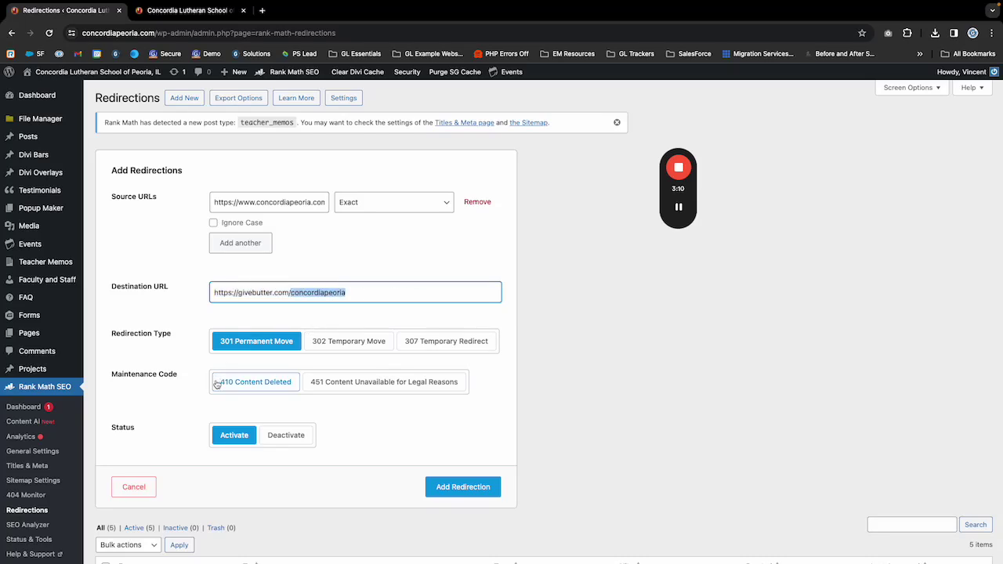
left_click(171, 382)
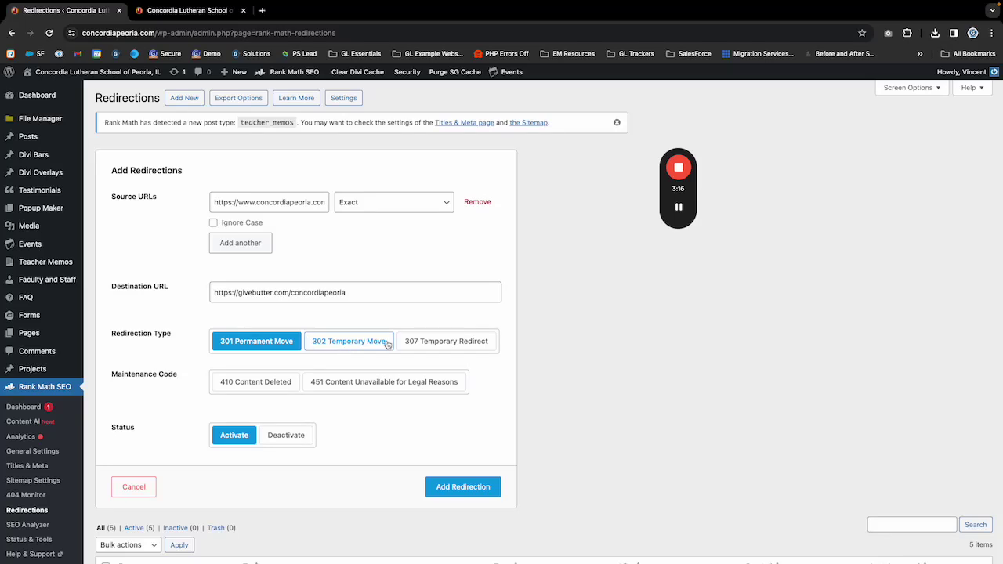
scroll(240, 408, "down", 2)
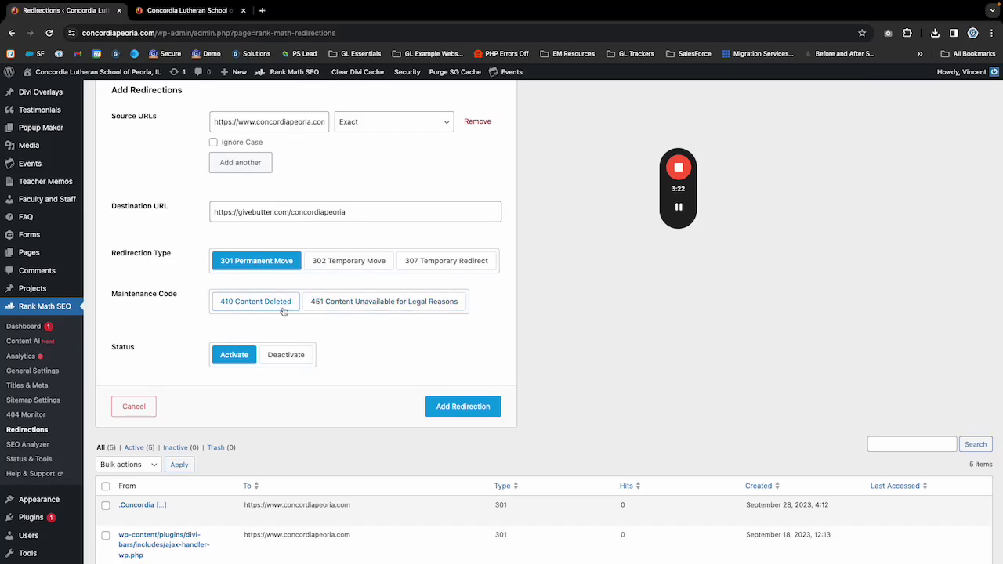
left_click(460, 406)
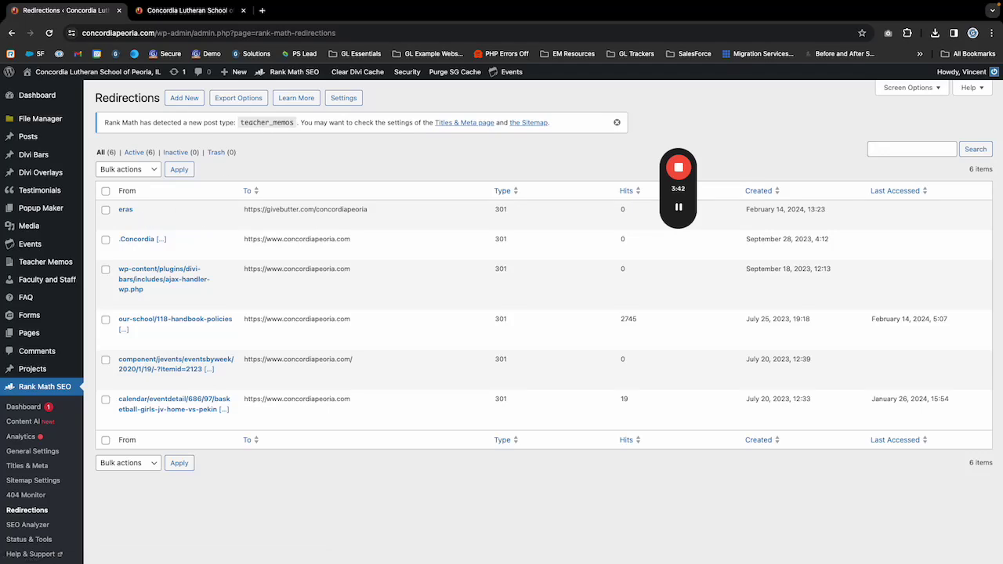
left_click(263, 11)
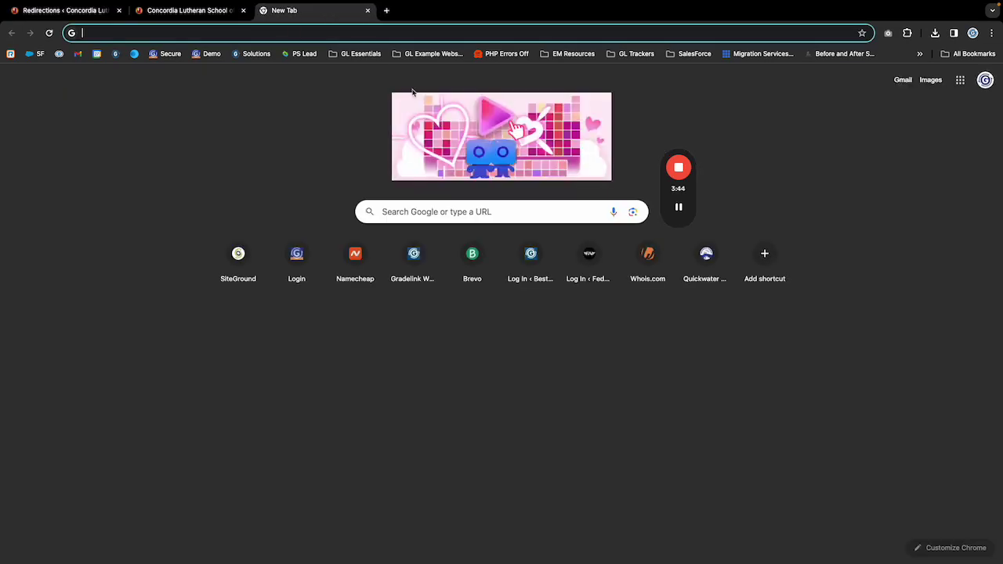
type("https://www.concordiapeoria.com/eras")
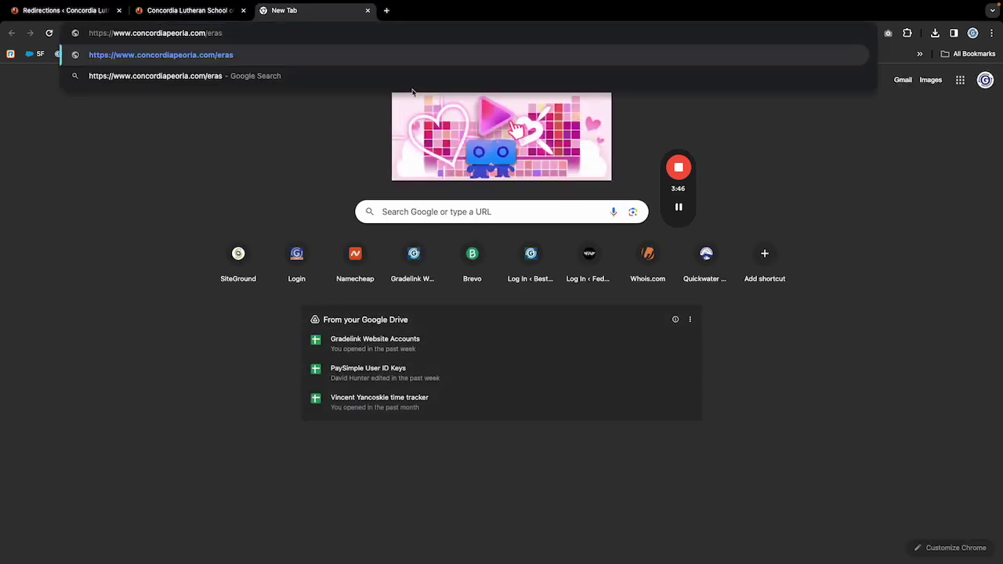
key("Return")
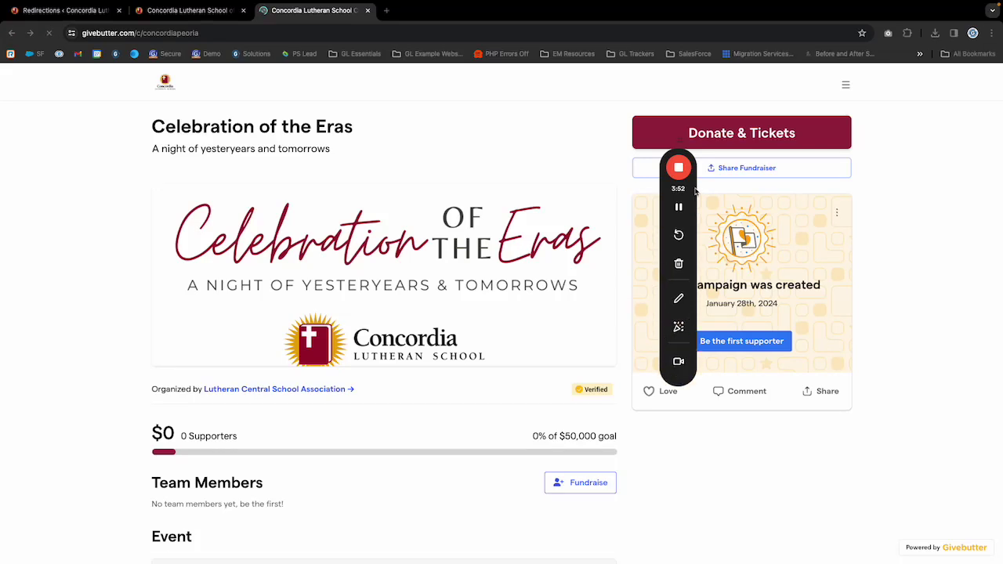
left_click_drag(696, 192, 979, 225)
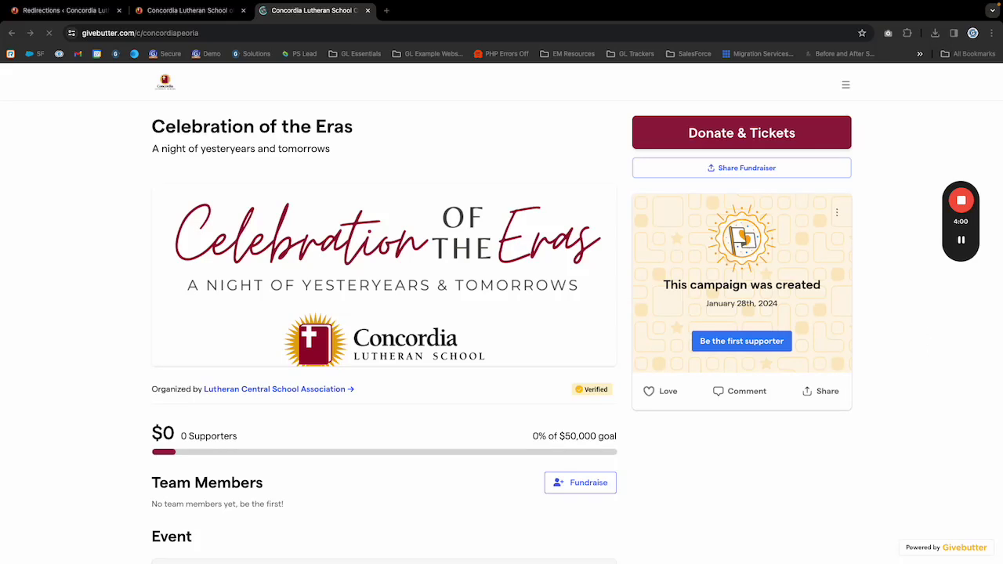
mouse_move(970, 201)
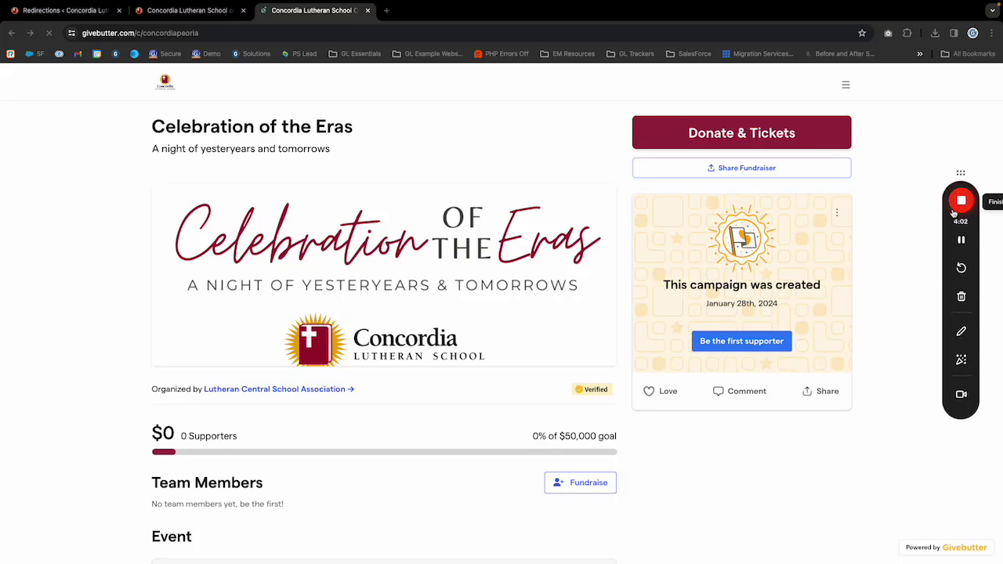